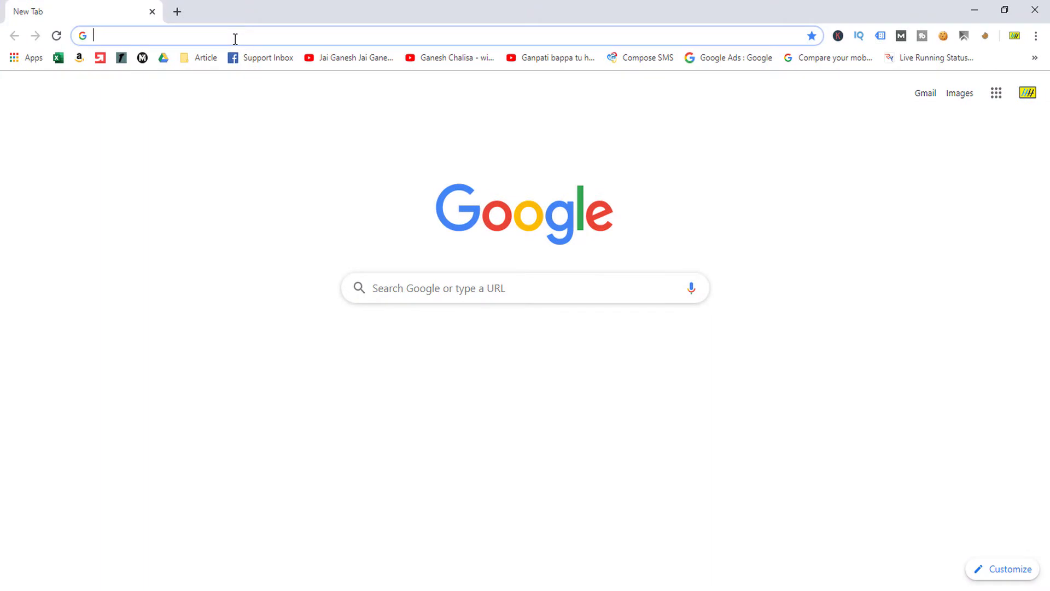
# Load google.com and search for 'bitly short link' from the suggestions
pyautogui.write('google.com')
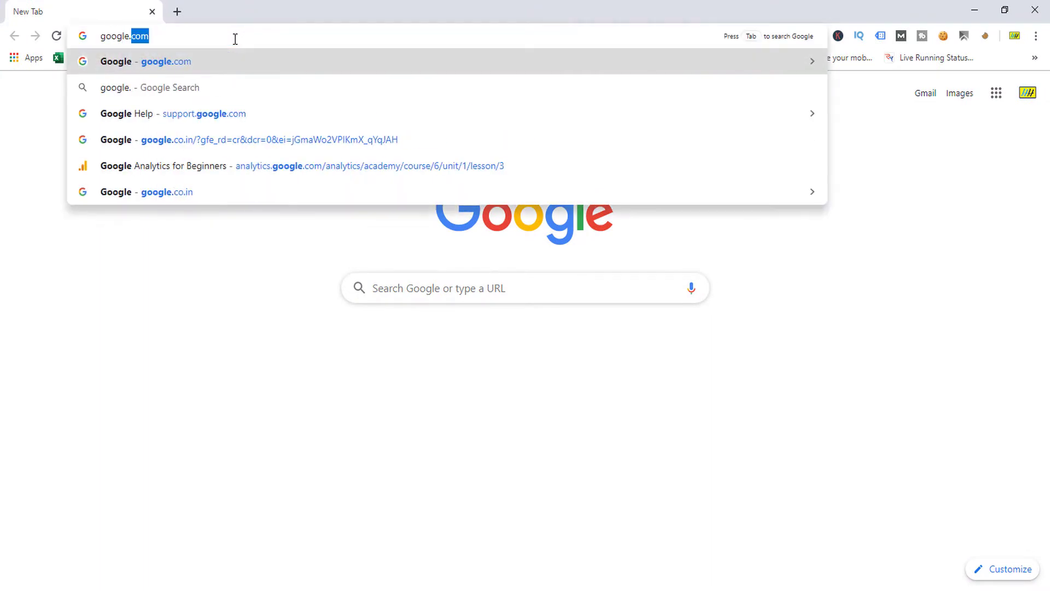
pyautogui.press('Return')
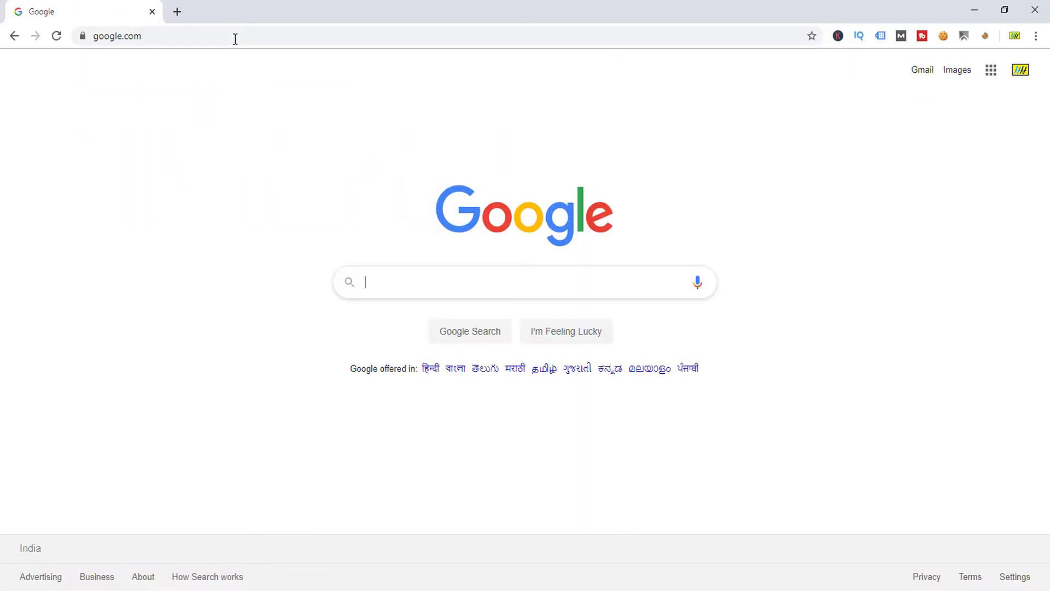
pyautogui.write('bitl')
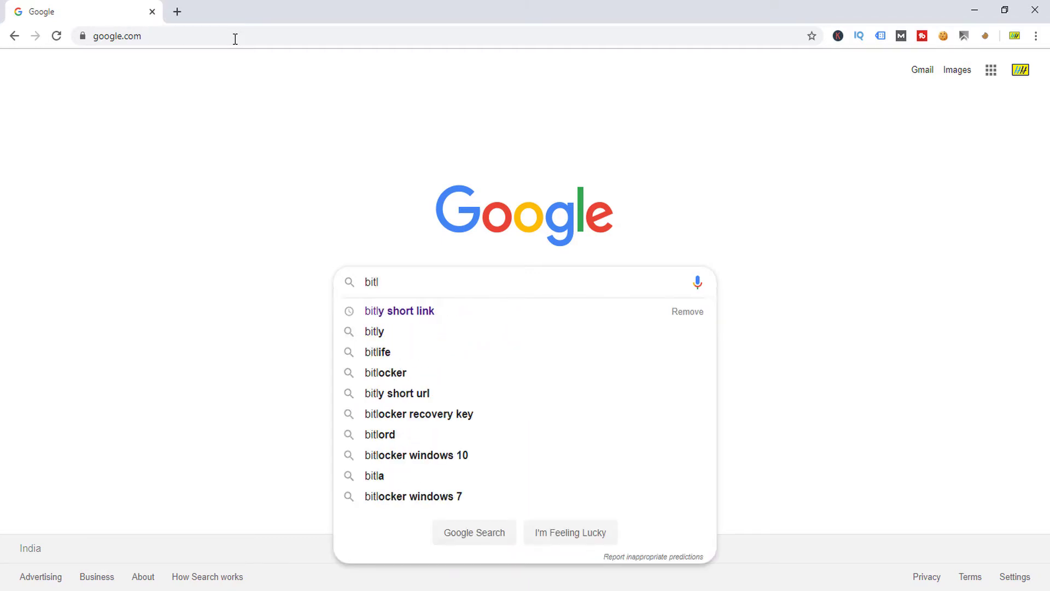
pyautogui.press('Down')
pyautogui.press('Return')
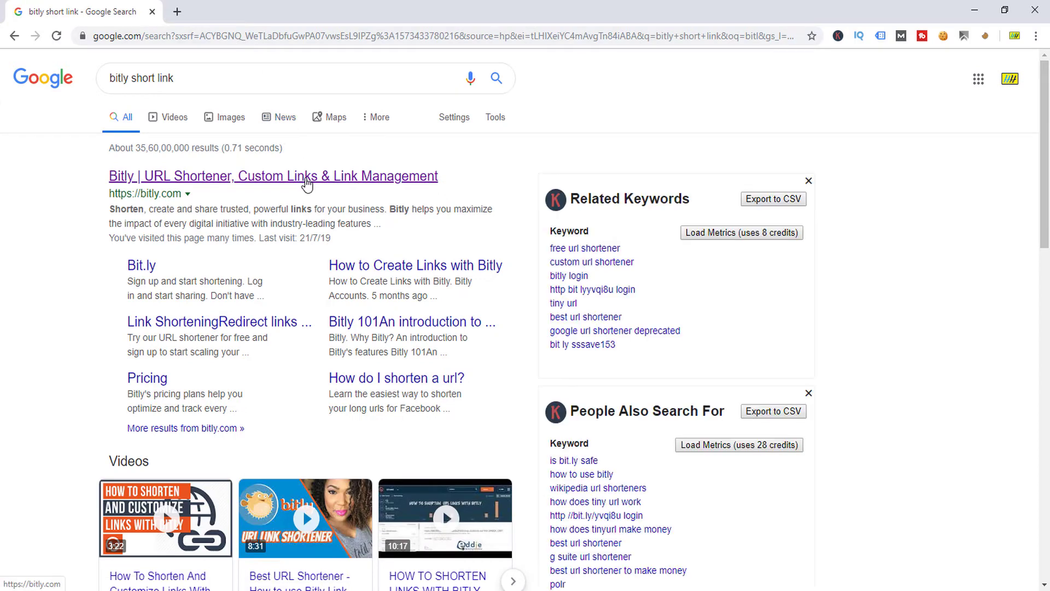
# Open the Bitly website from the Google results
pyautogui.click(306, 183)
pyautogui.scroll(-1, 452, 211)
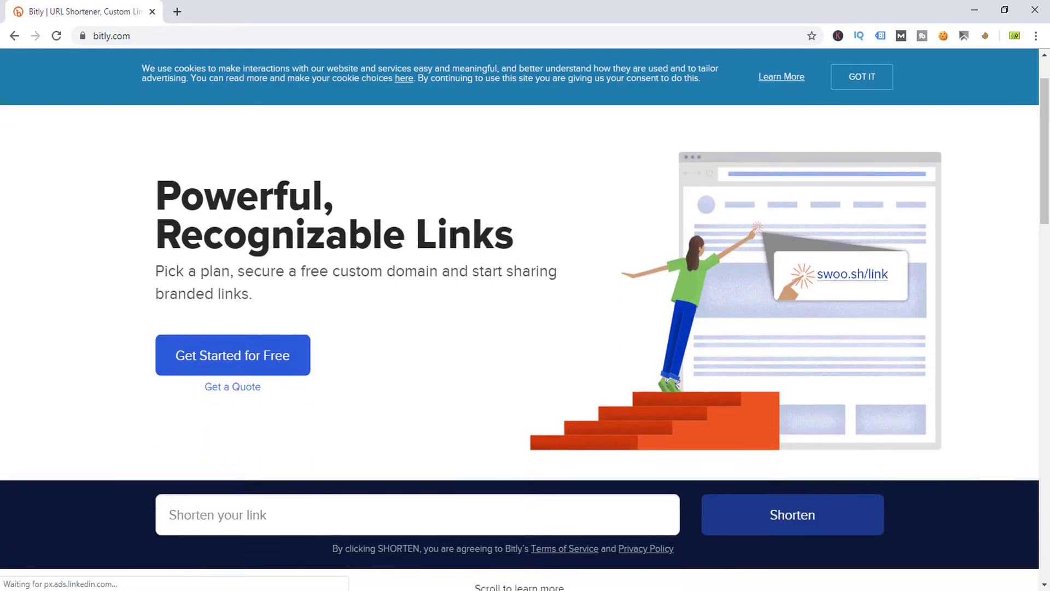
pyautogui.scroll(1, 454, 236)
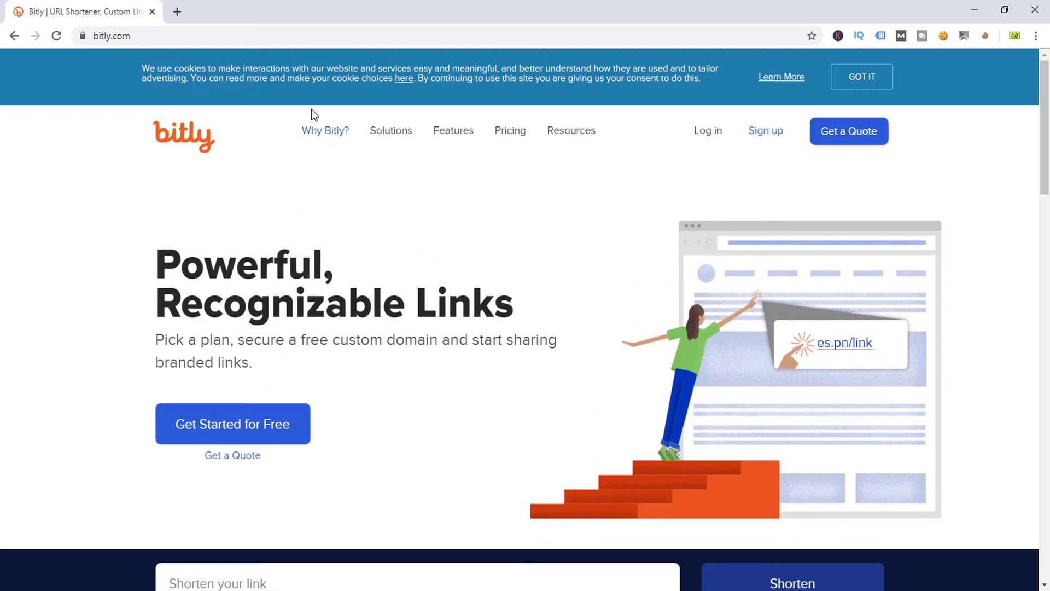
# Load YouTube in a new tab, copy its address, and return to Bitly's Shorten box
pyautogui.click(177, 11)
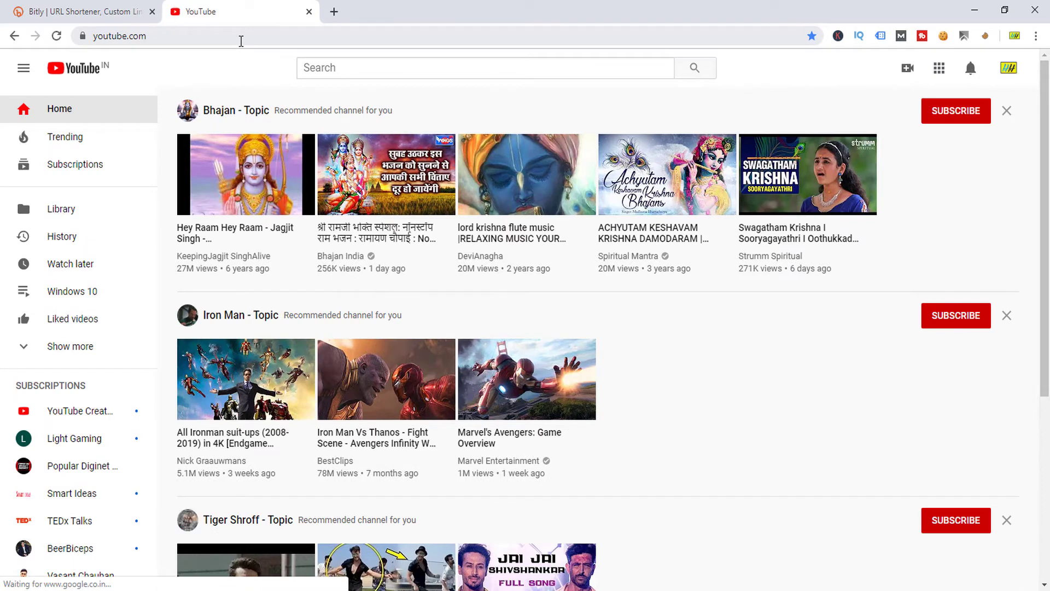
pyautogui.click(241, 41)
pyautogui.hotkey('ctrl', 'c')
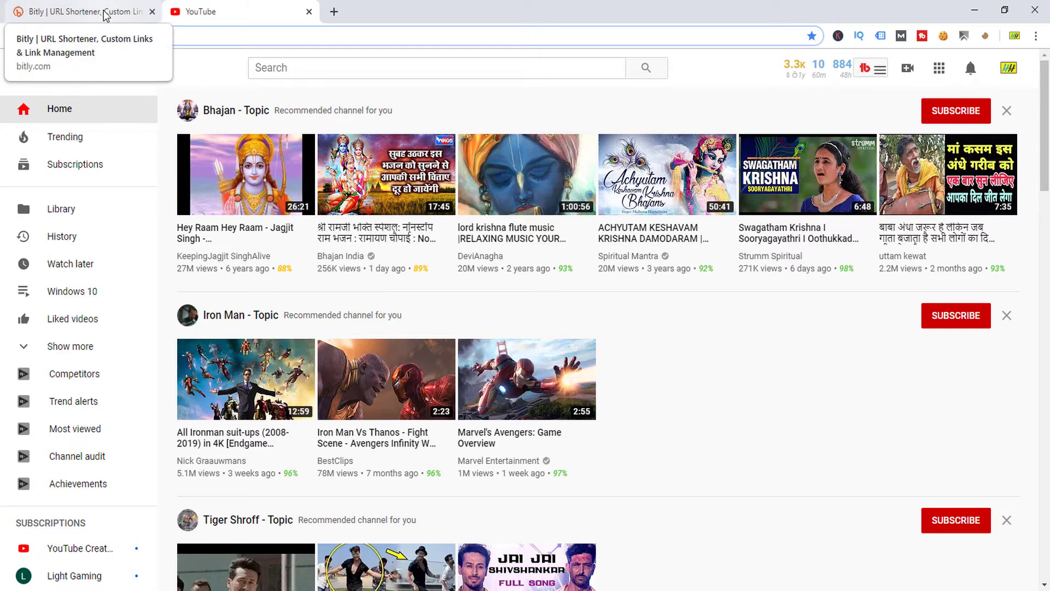
pyautogui.click(104, 16)
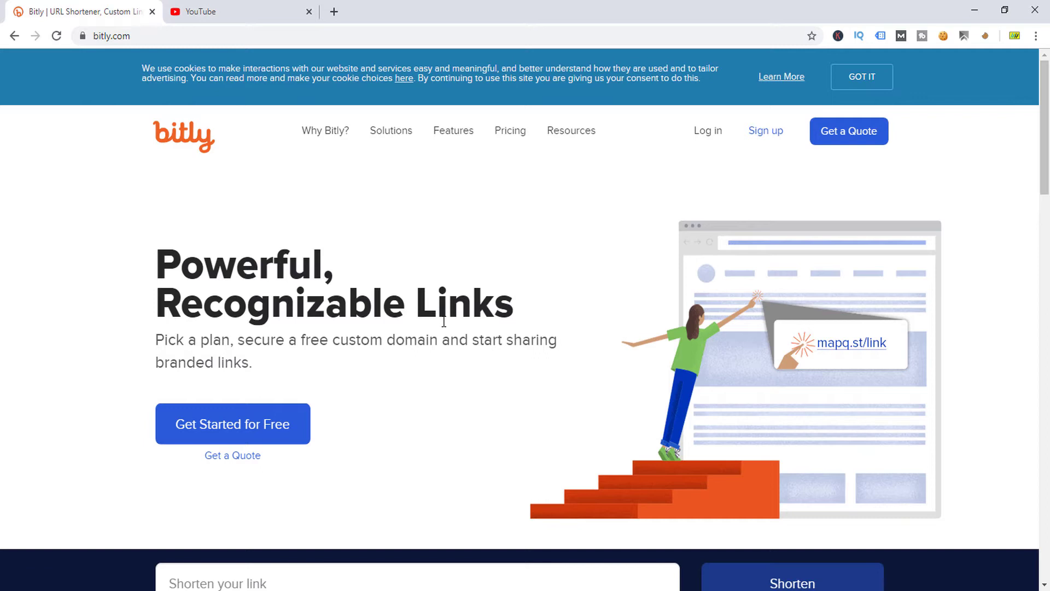
pyautogui.scroll(-3, 443, 321)
pyautogui.scroll(3, 370, 258)
pyautogui.scroll(-3, 518, 269)
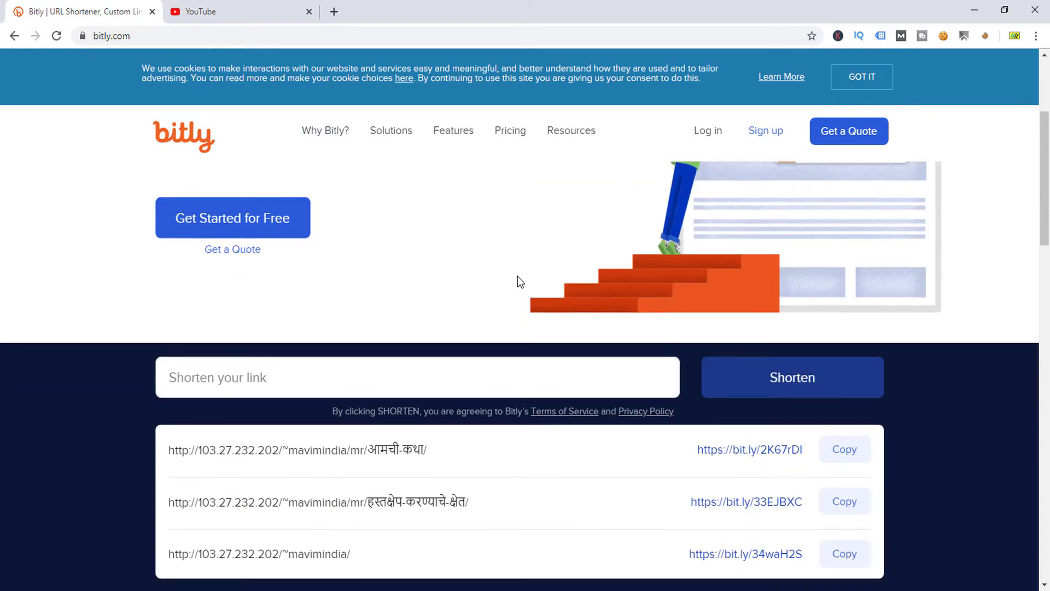
pyautogui.click(280, 377)
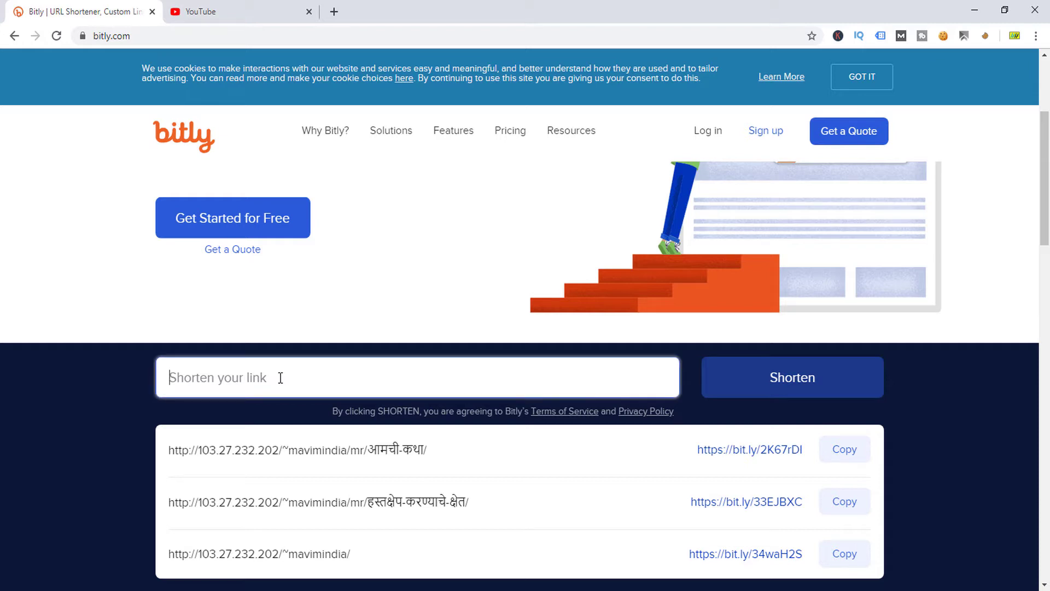
pyautogui.hotkey('ctrl', 'v')
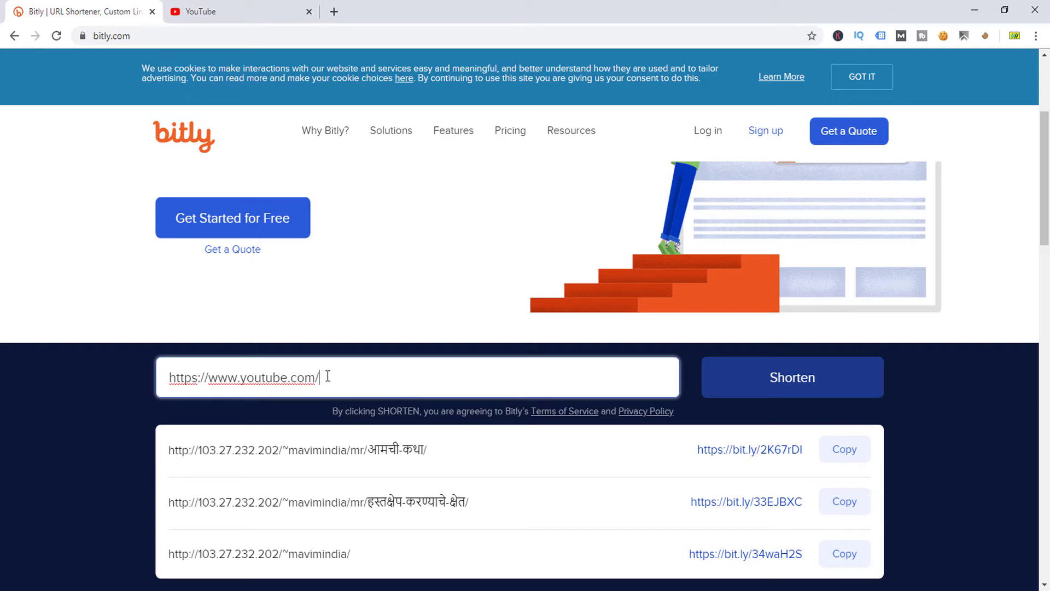
pyautogui.click(777, 384)
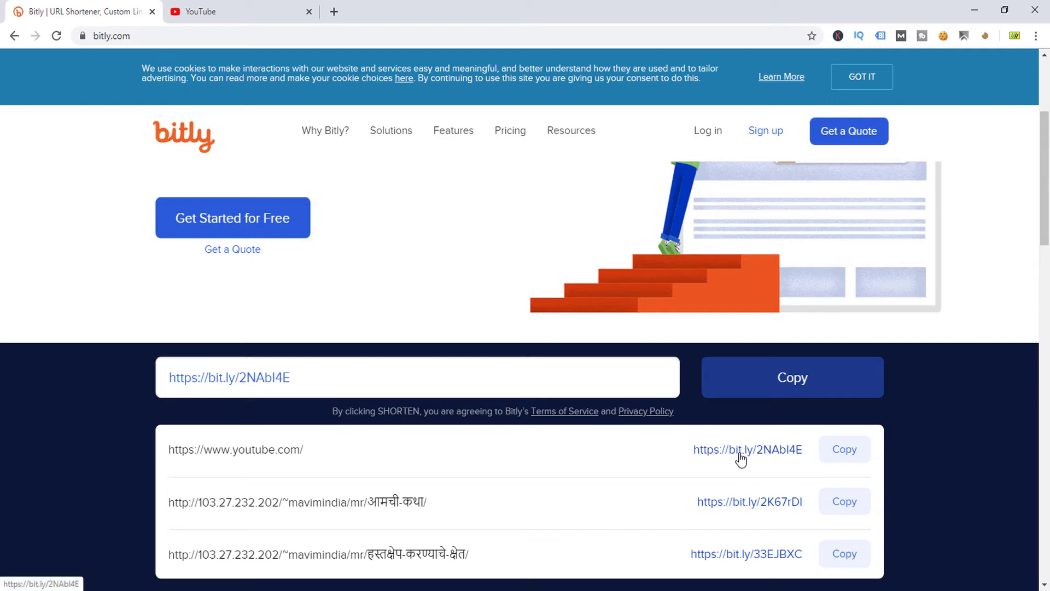
pyautogui.click(845, 454)
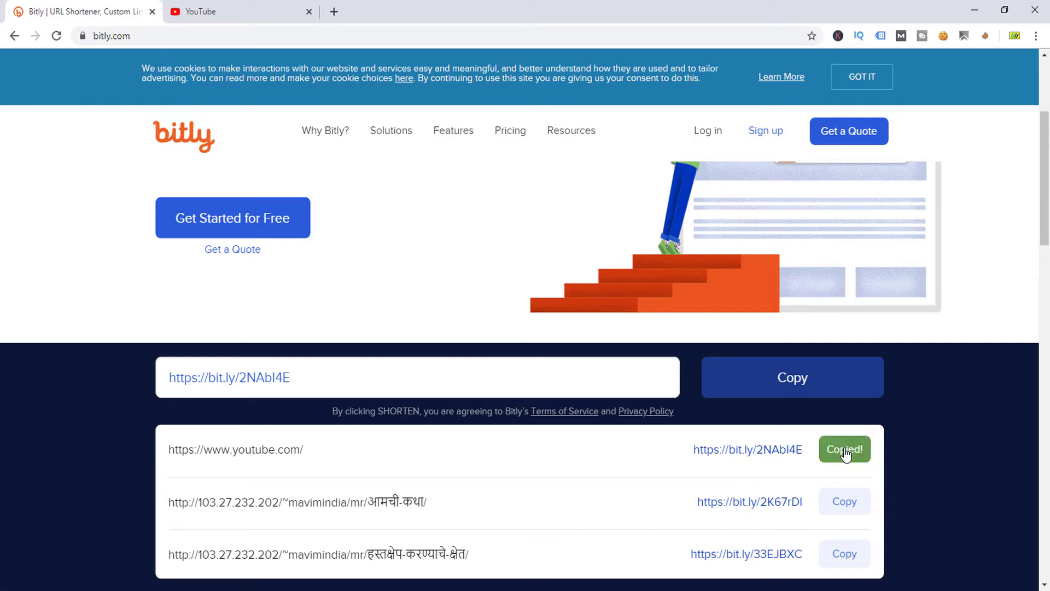
# Open the bit.ly link in a new tab to confirm YouTube loads, then close both YouTube tabs
pyautogui.click(334, 13)
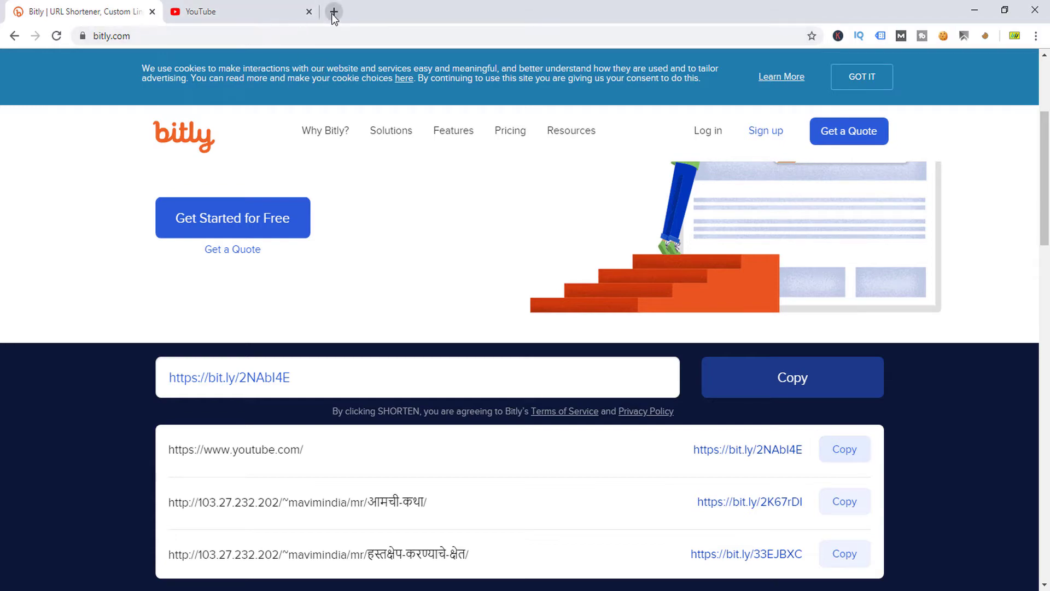
pyautogui.hotkey('ctrl', 'v')
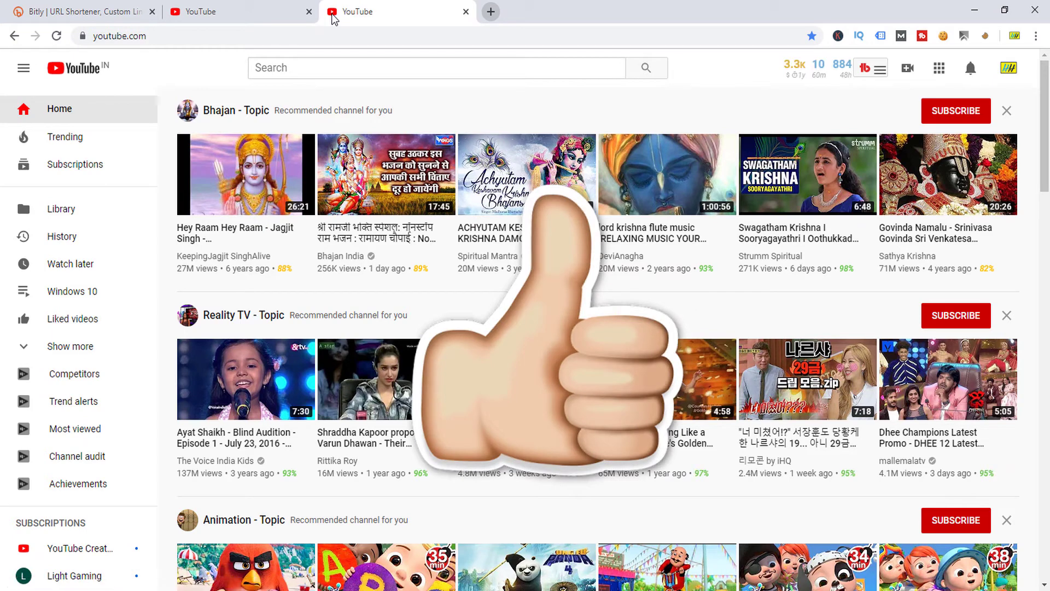
pyautogui.click(466, 12)
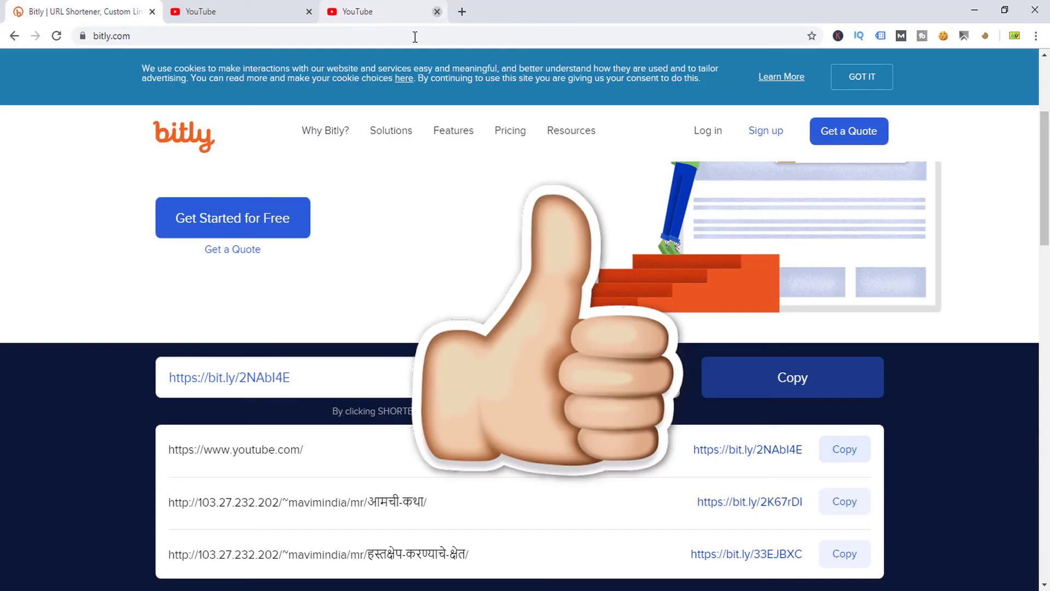
pyautogui.click(308, 11)
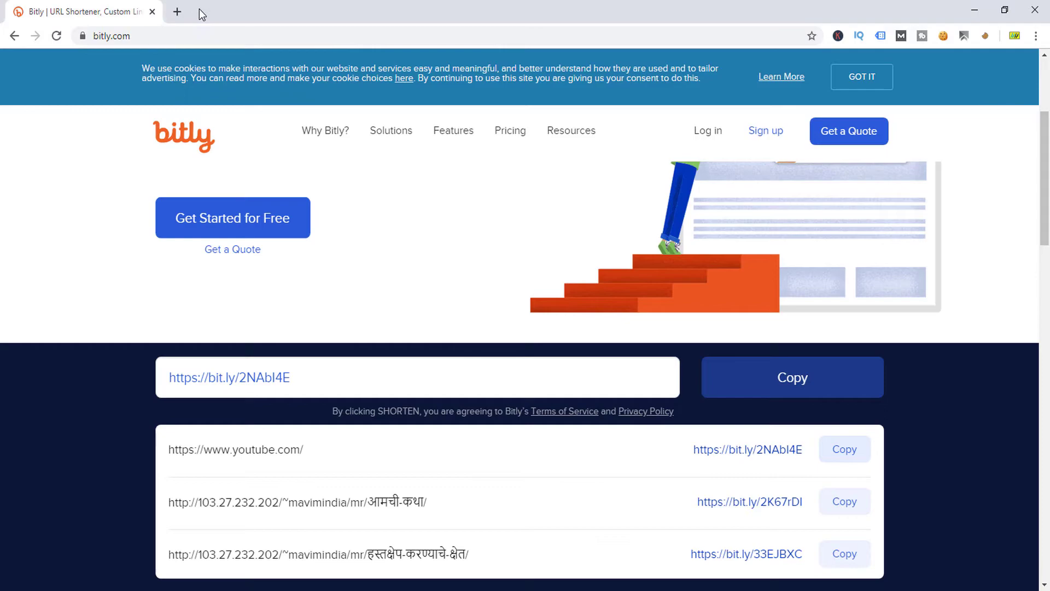
# In a new tab, search for 'tiny url' and open the TinyURL website
pyautogui.click(177, 12)
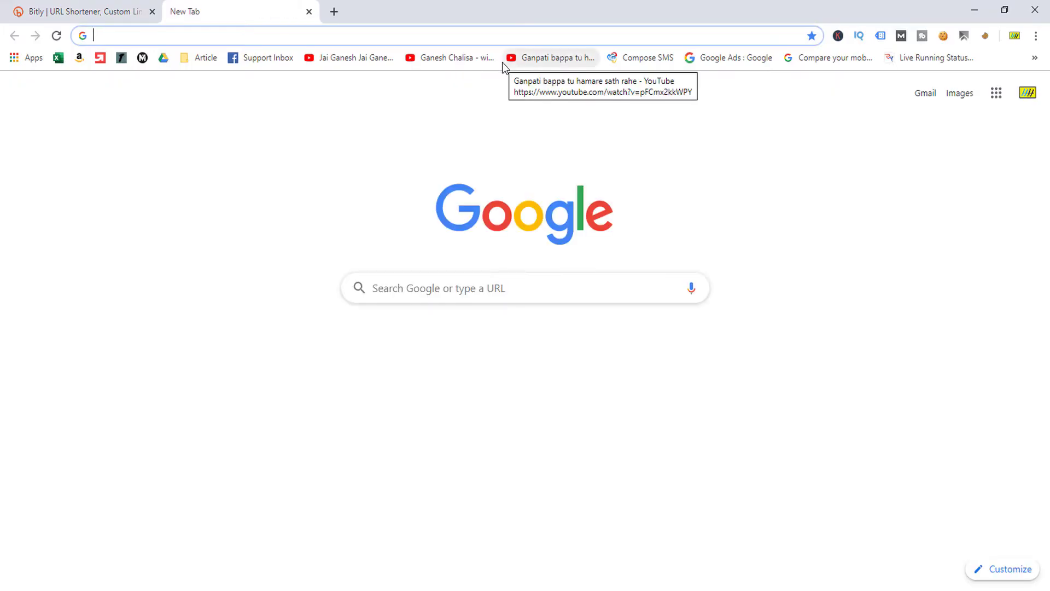
pyautogui.write('tiny')
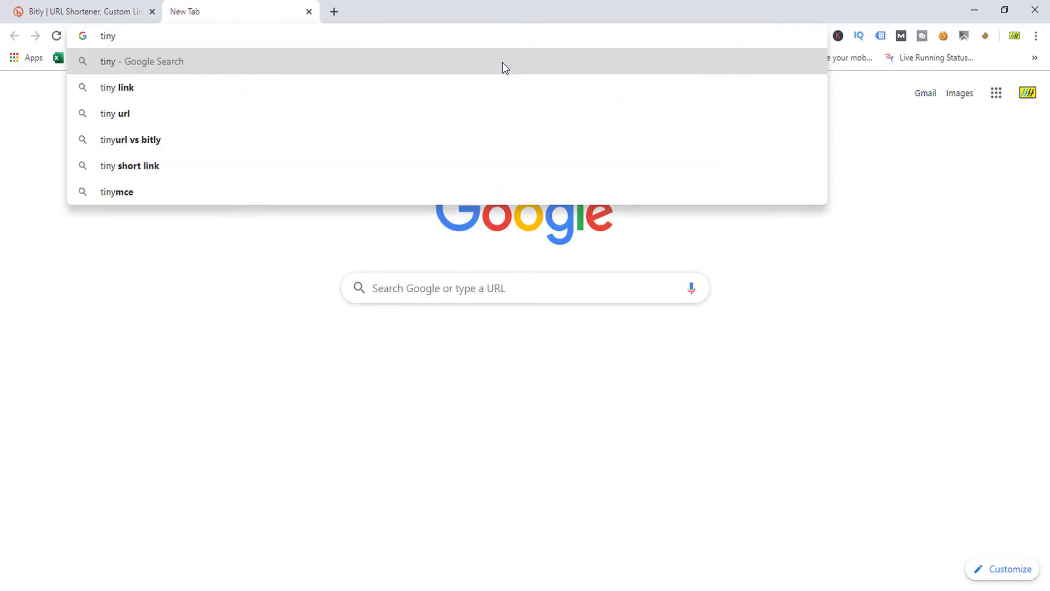
pyautogui.press('Down')
pyautogui.press('Down')
pyautogui.press('Return')
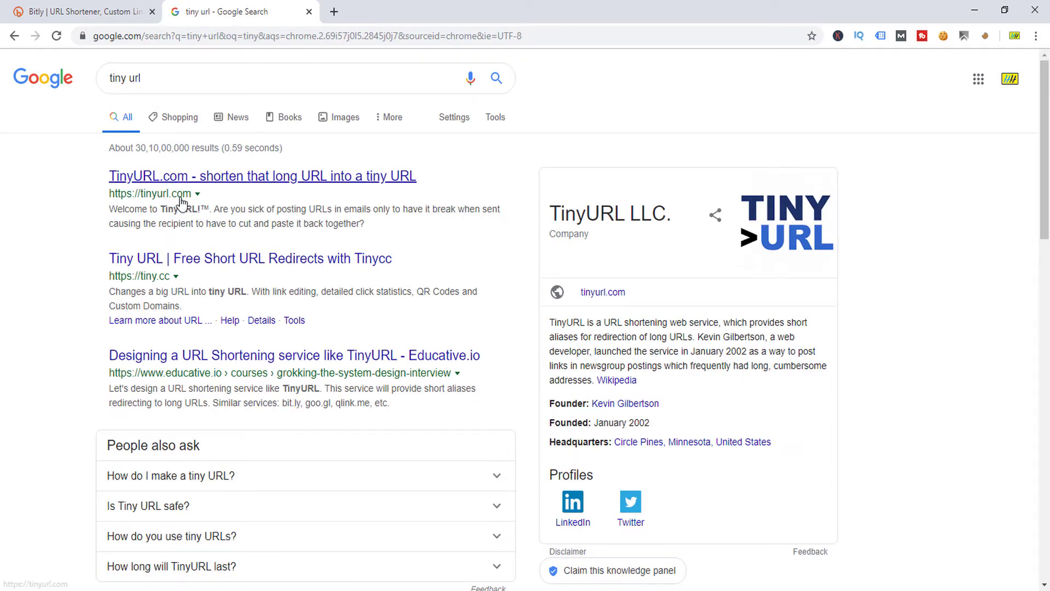
pyautogui.click(247, 186)
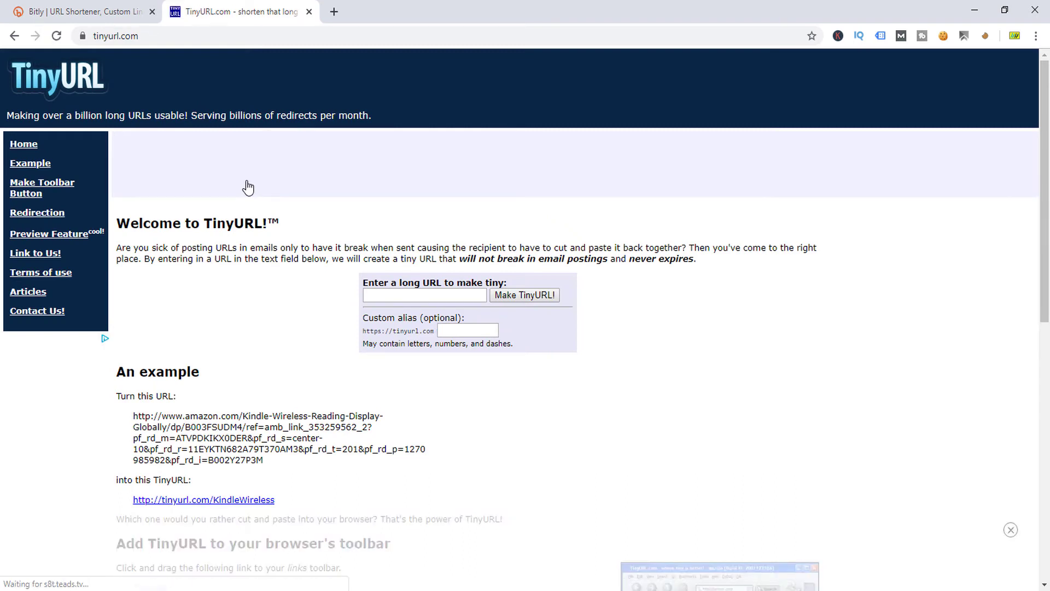
# Focus TinyURL's long-URL field, dismiss its autofill suggestions, and open another new tab
pyautogui.click(396, 294)
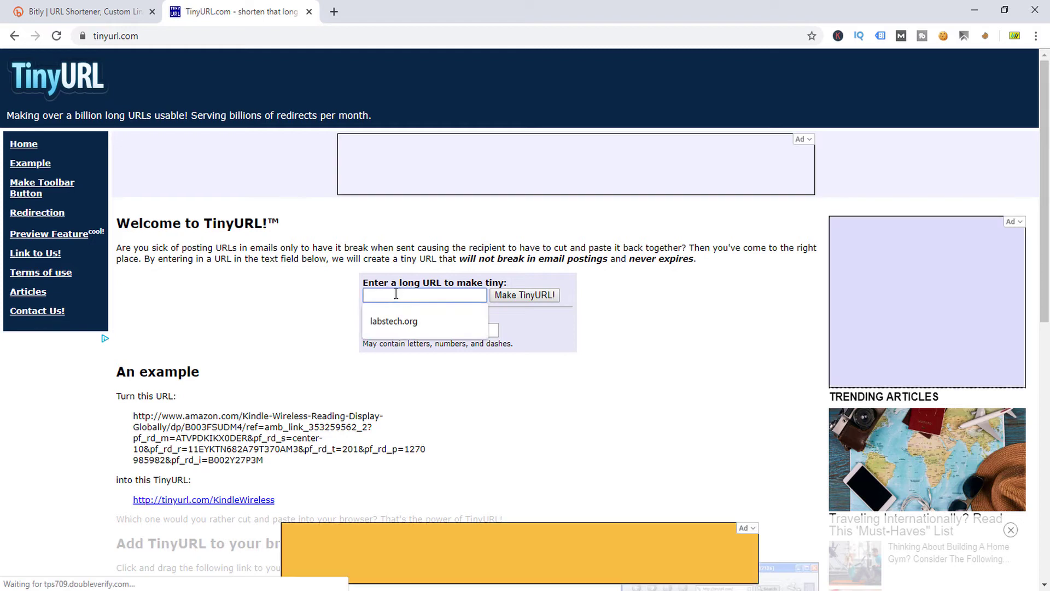
pyautogui.click(320, 294)
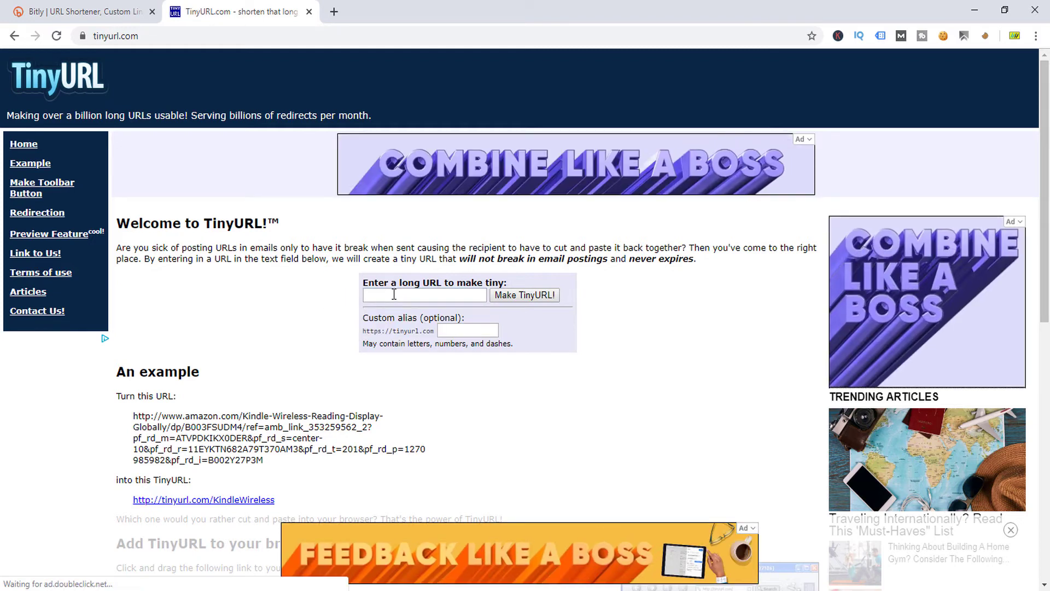
pyautogui.click(335, 12)
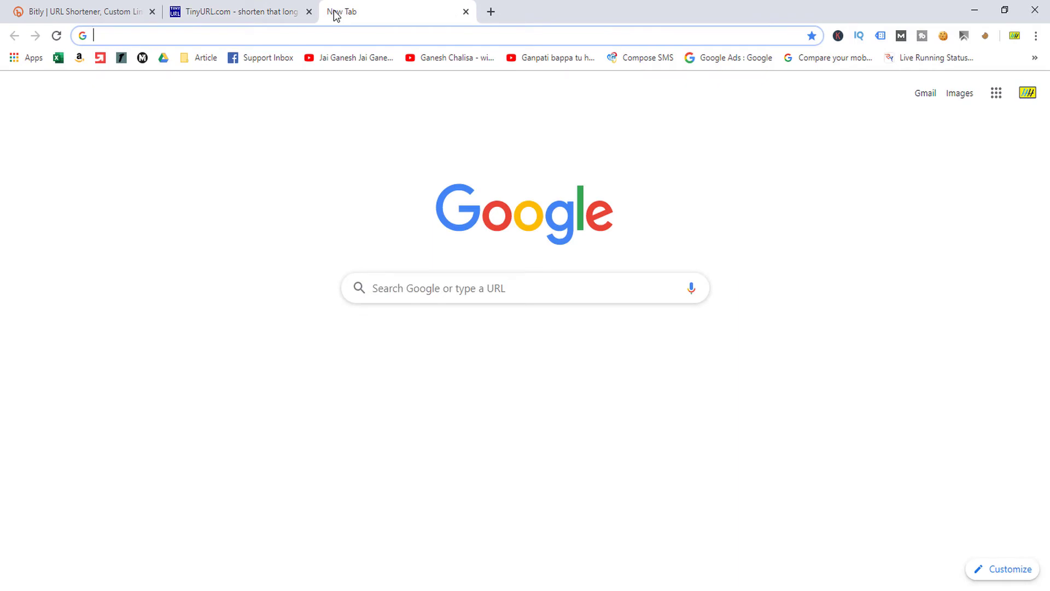
# Search google.com for 'news' and open the India Today result
pyautogui.write('google.com')
pyautogui.press('Return')
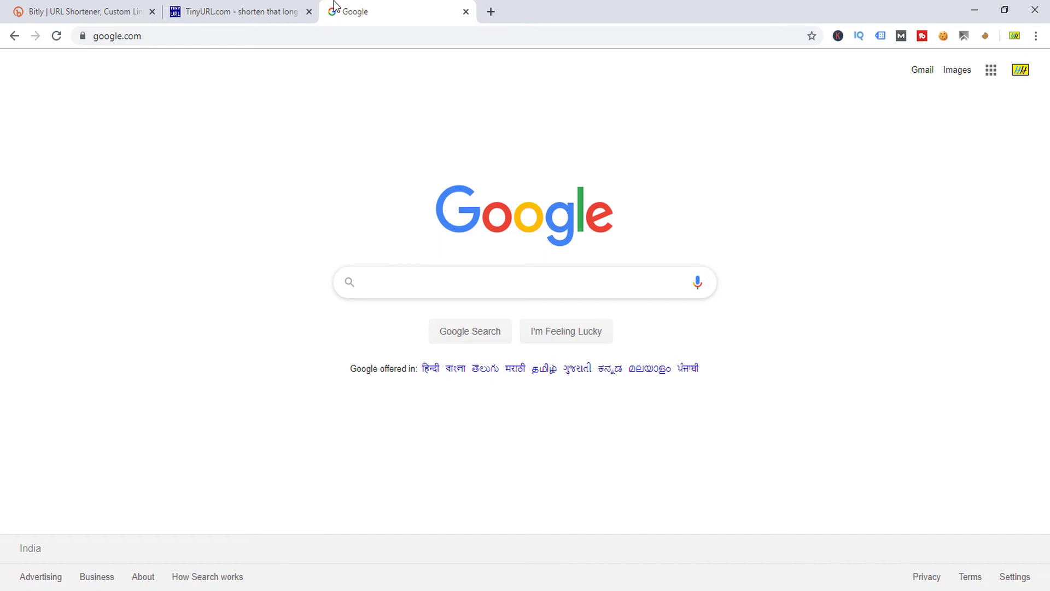
pyautogui.write('news')
pyautogui.press('Return')
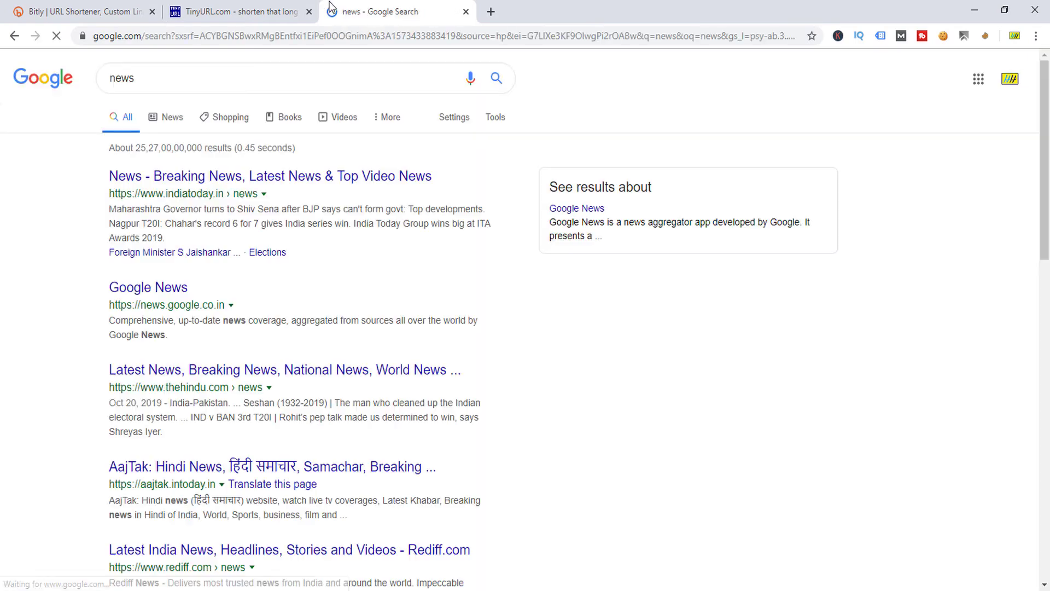
pyautogui.click(356, 179)
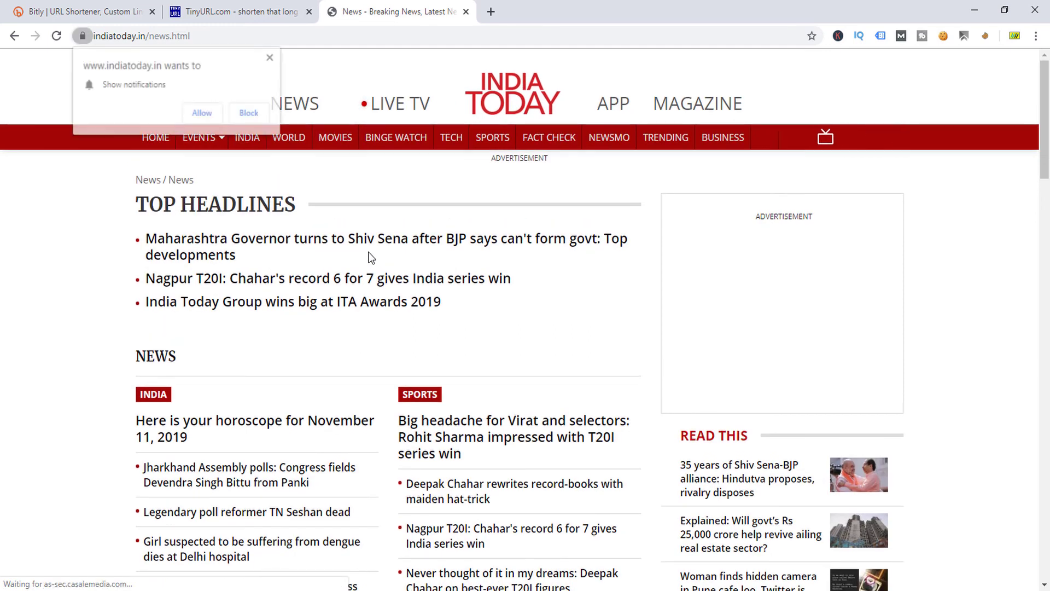
# Open the Maharashtra Governor story and copy its full web address
pyautogui.click(271, 57)
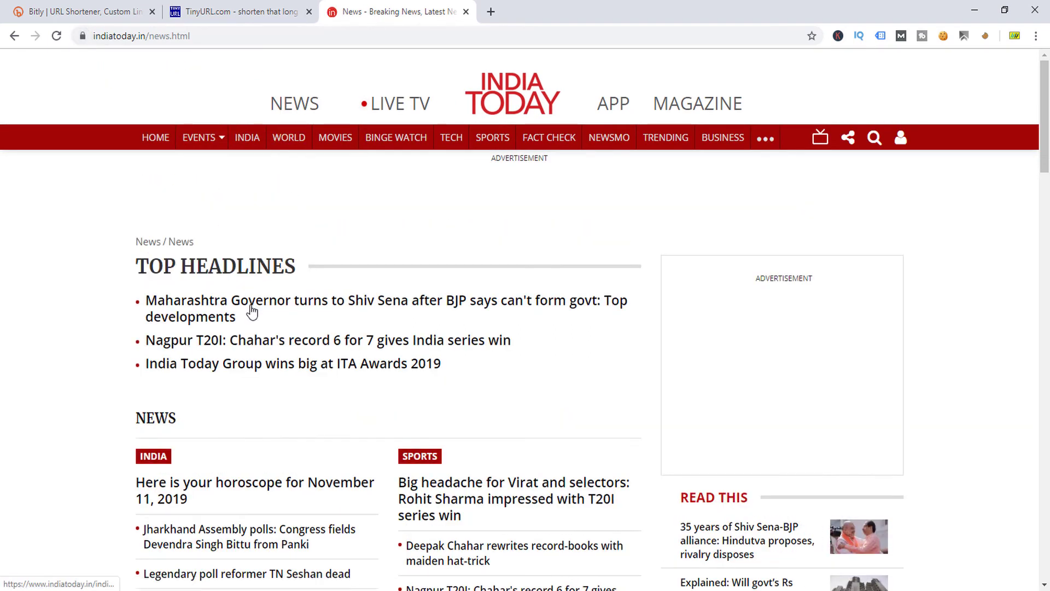
pyautogui.click(339, 311)
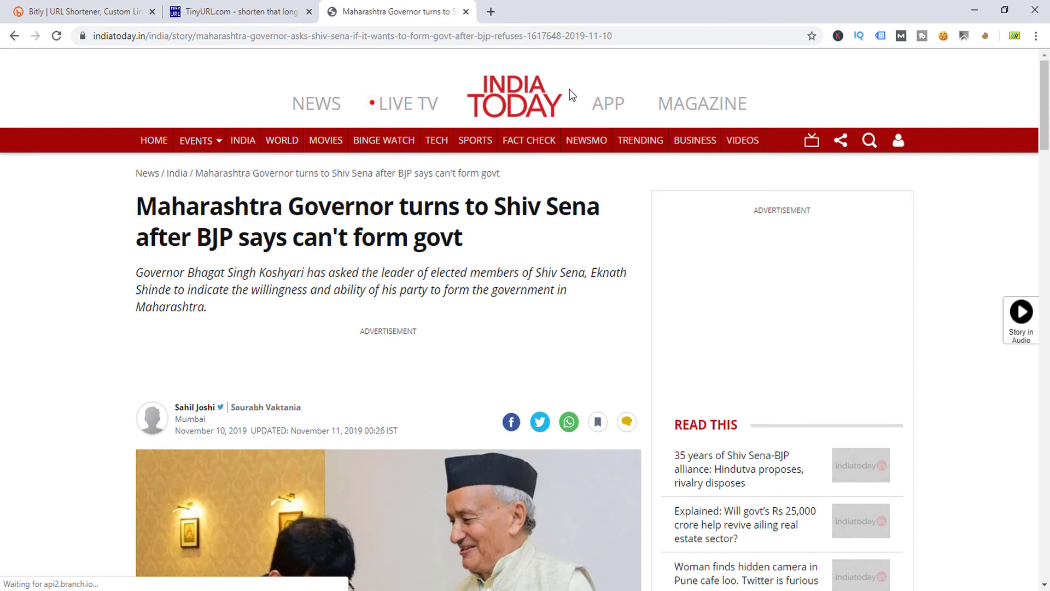
pyautogui.click(629, 36)
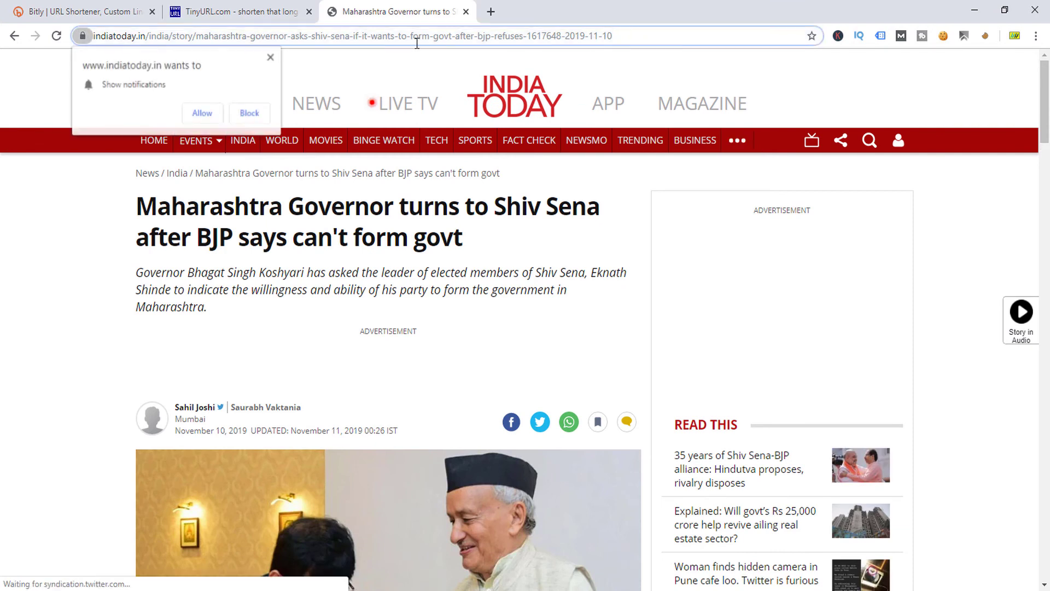
pyautogui.click(269, 58)
pyautogui.moveTo(682, 37); pyautogui.dragTo(72, 32)
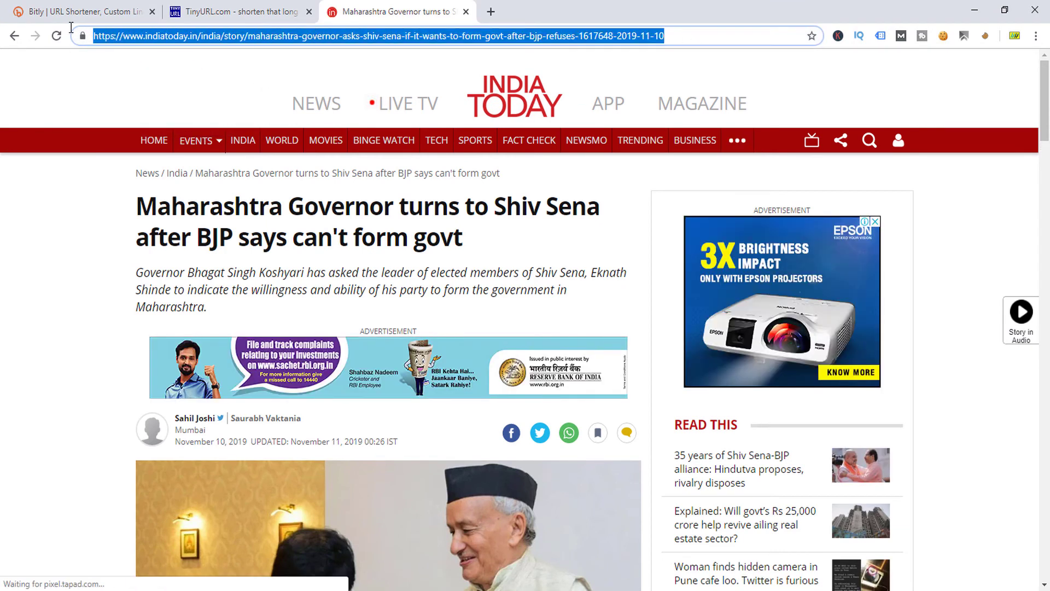
pyautogui.hotkey('ctrl', 'c')
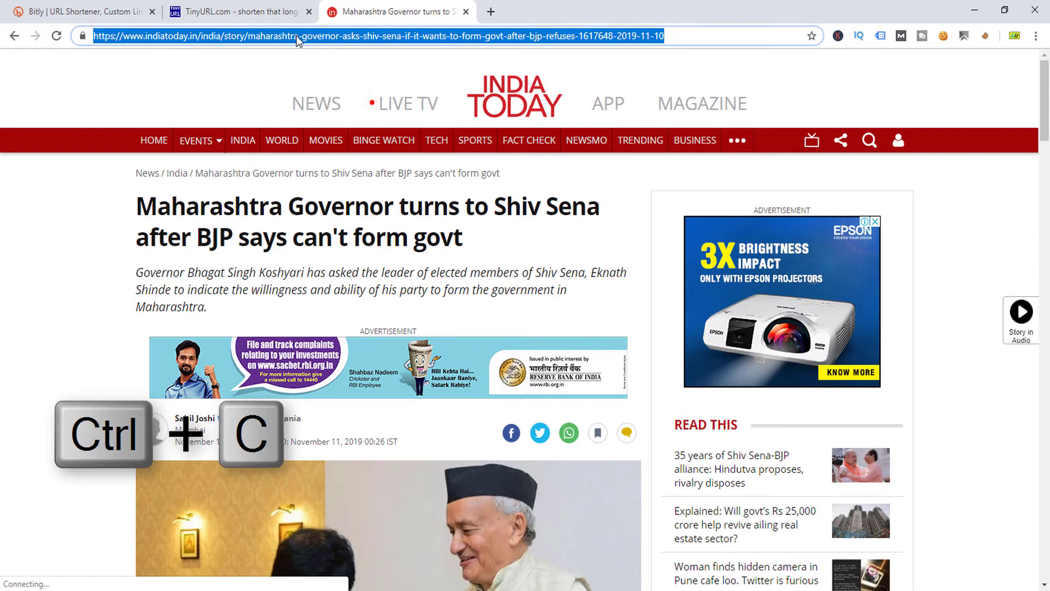
pyautogui.rightClick(157, 35)
pyautogui.click(181, 111)
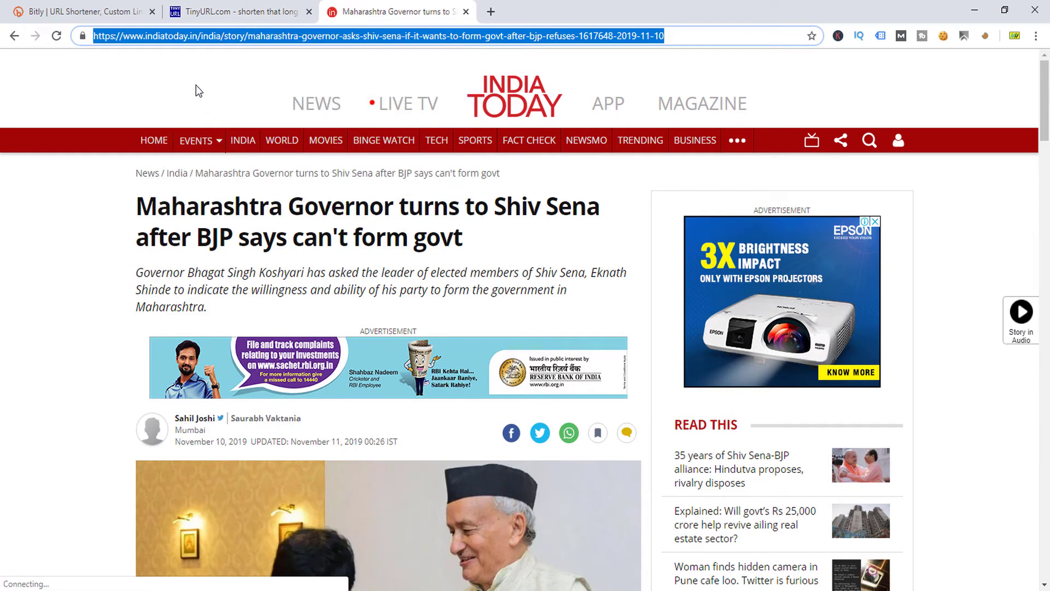
# Paste the story link into TinyURL with custom alias expo8734 and create the short link
pyautogui.click(217, 15)
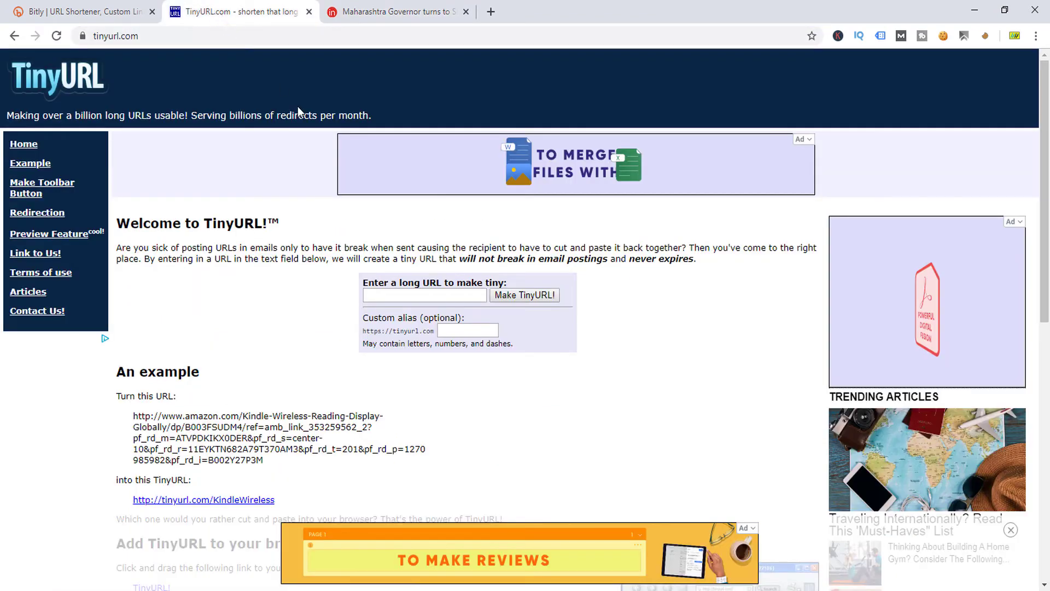
pyautogui.rightClick(387, 295)
pyautogui.click(410, 398)
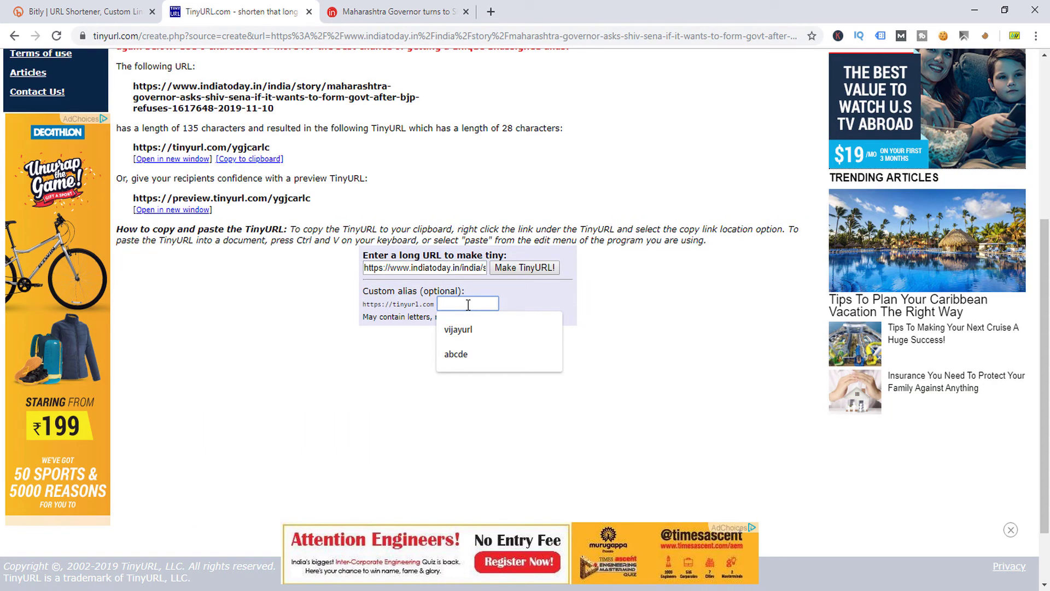
pyautogui.write('expo')
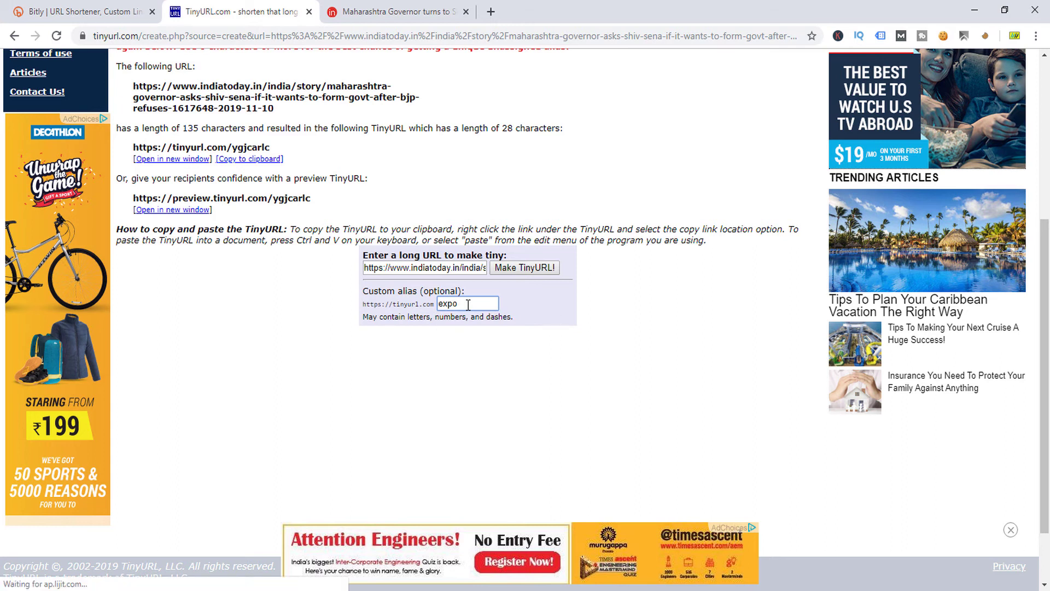
pyautogui.write('87')
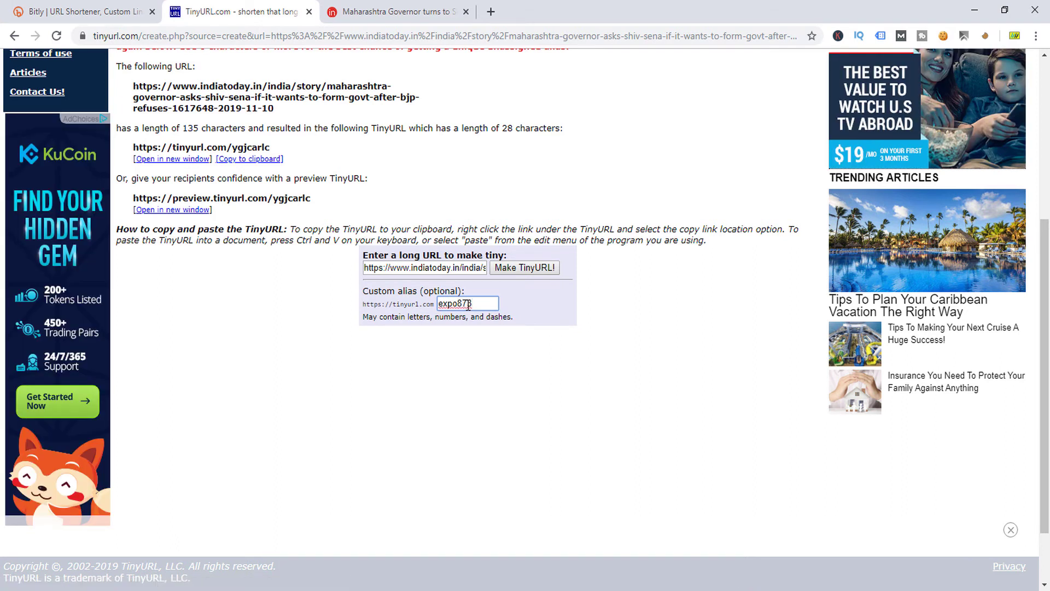
pyautogui.write('34')
pyautogui.click(512, 268)
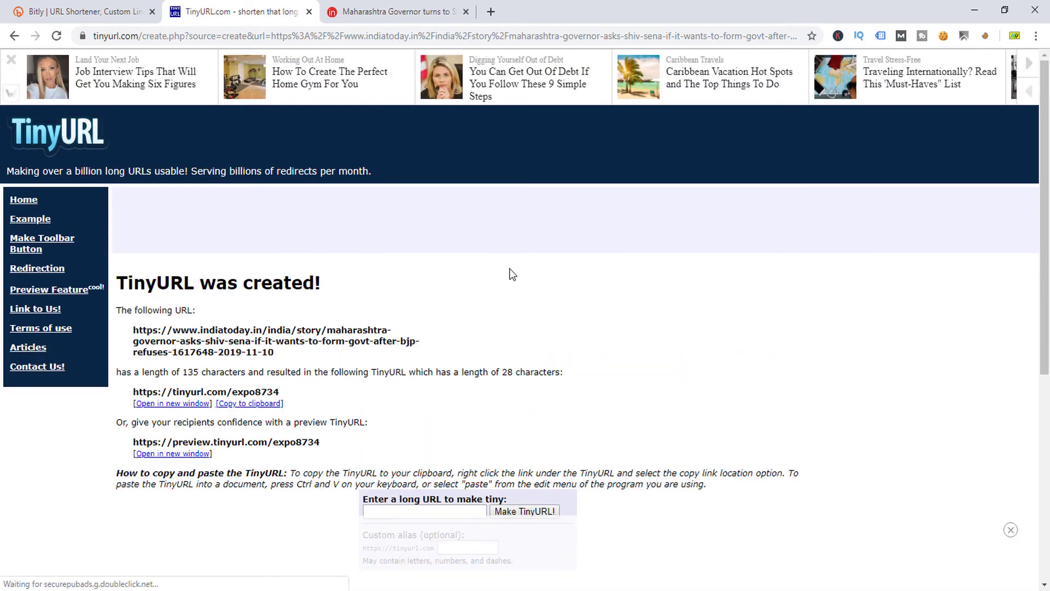
pyautogui.scroll(-3, 416, 276)
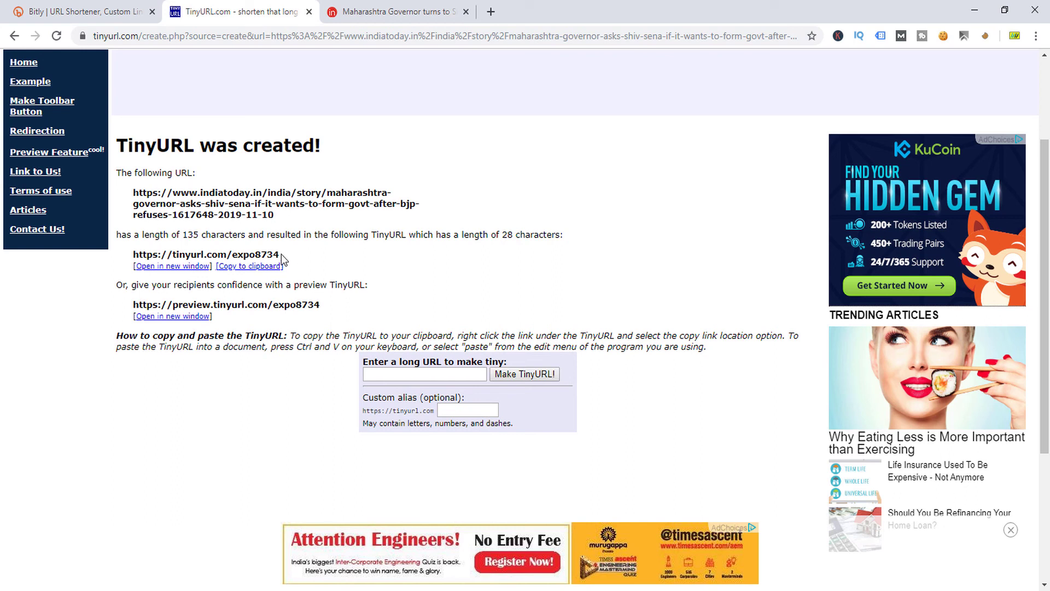
pyautogui.moveTo(264, 255); pyautogui.dragTo(137, 256)
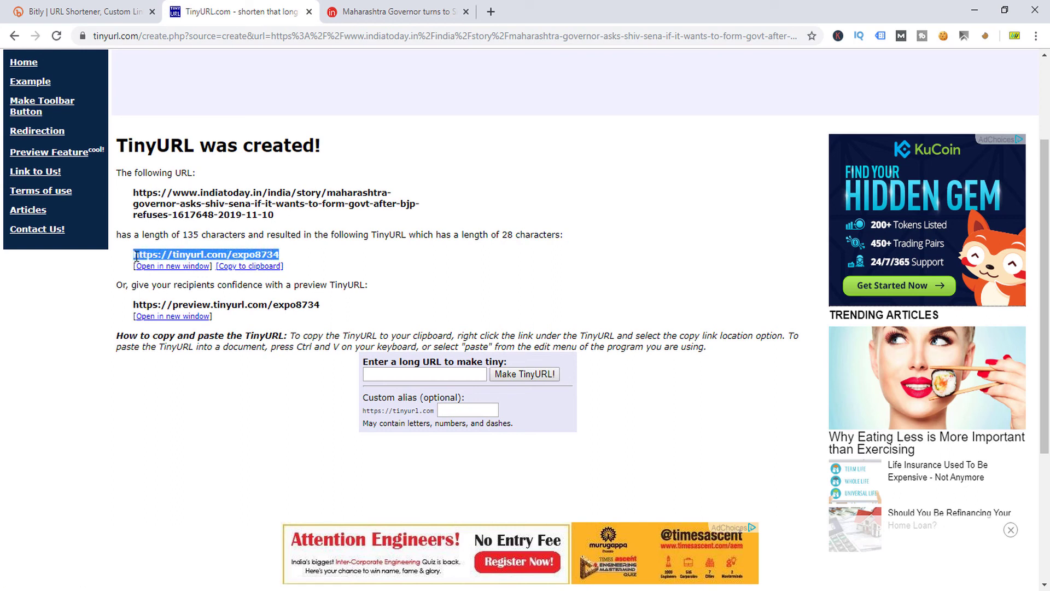
pyautogui.rightClick(247, 254)
pyautogui.click(272, 264)
pyautogui.click(490, 11)
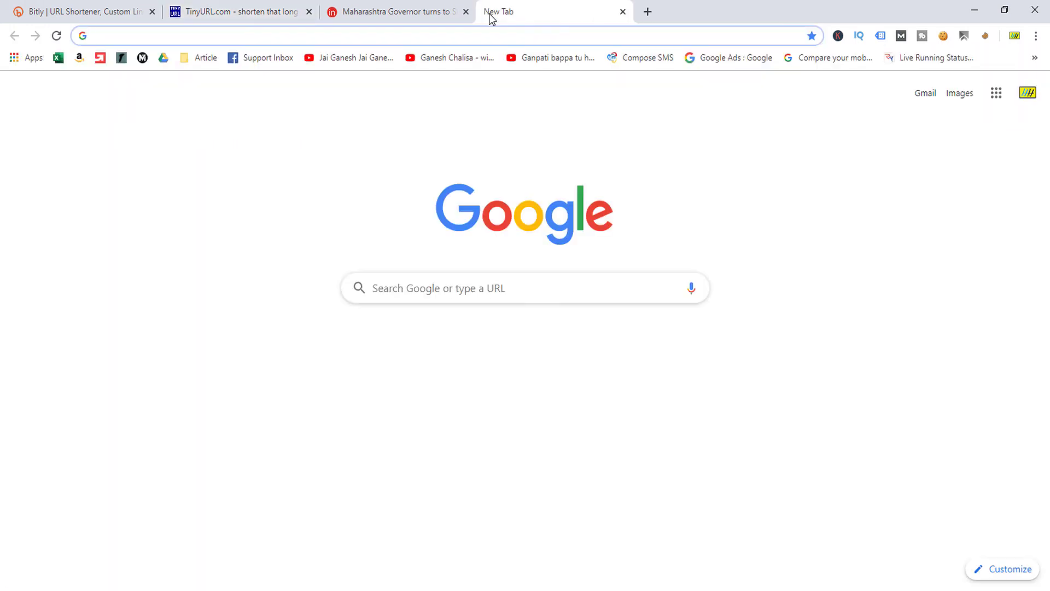
pyautogui.hotkey('ctrl', 'v')
pyautogui.press('Return')
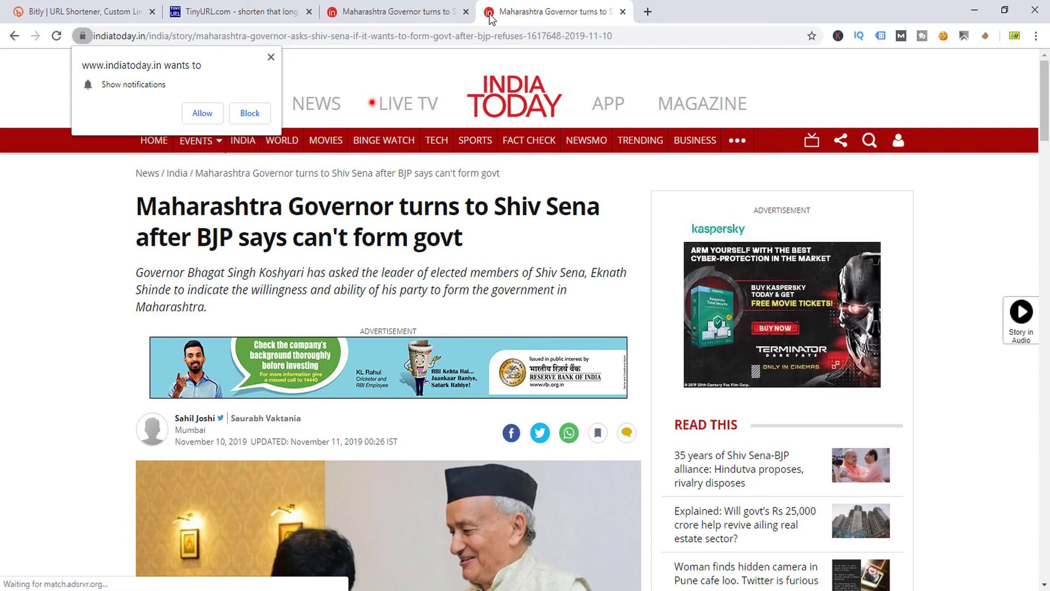
pyautogui.click(211, 9)
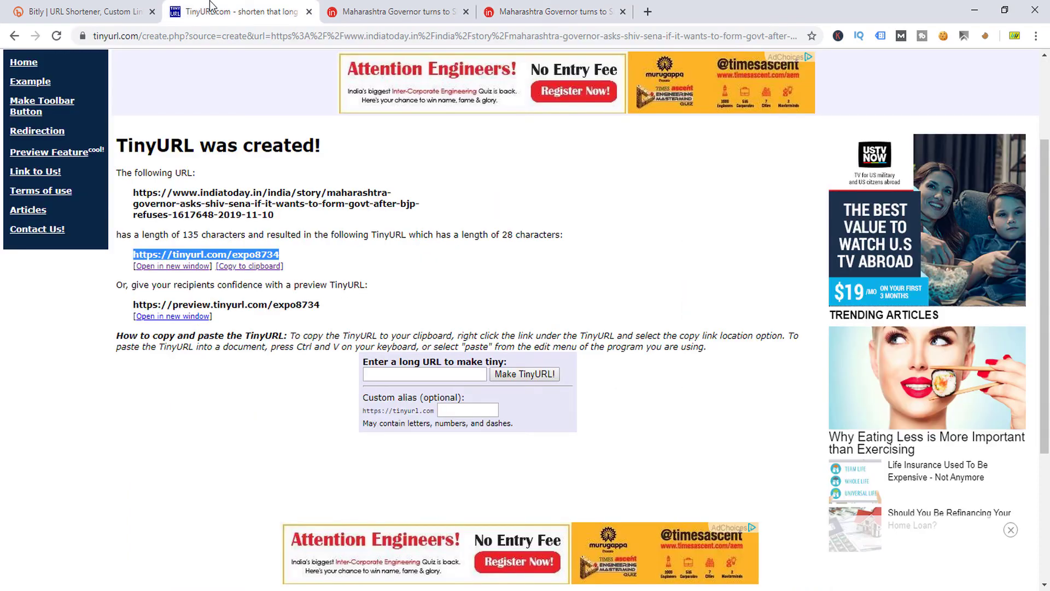